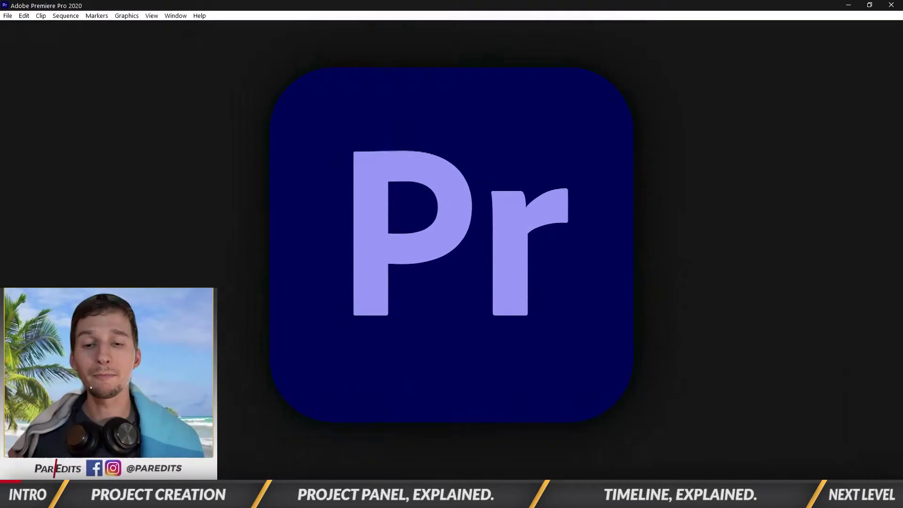
Get past the startup screens and begin a new project from the Home screen.
{"action": "left_click", "coordinate": [334, 122]}
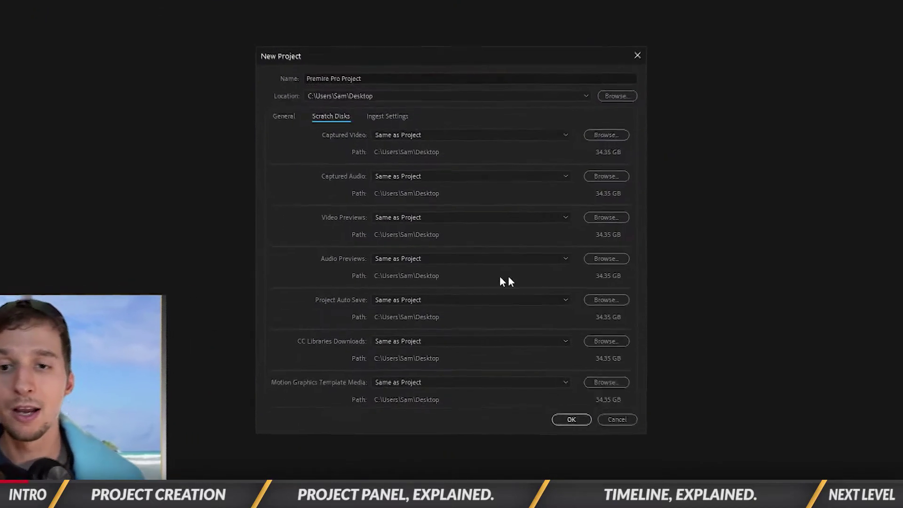
{"action": "left_click_drag", "start_coordinate": [8, 383], "coordinate": [56, 255]}
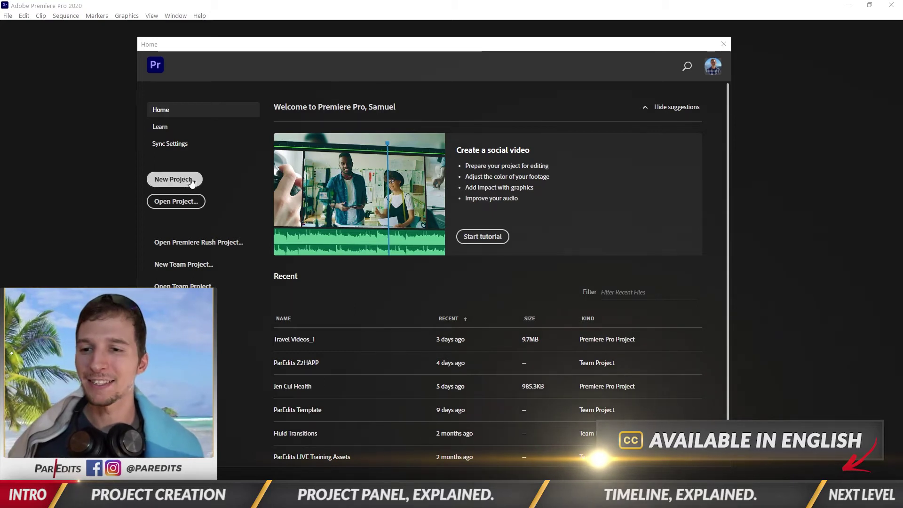
{"action": "left_click", "coordinate": [174, 179]}
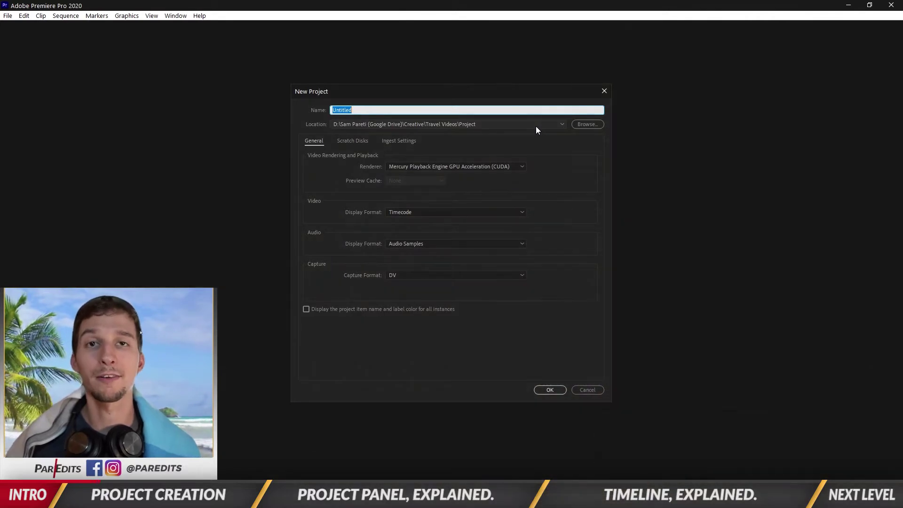
Set the new project's save location to the Desktop.
{"action": "left_click", "coordinate": [586, 125]}
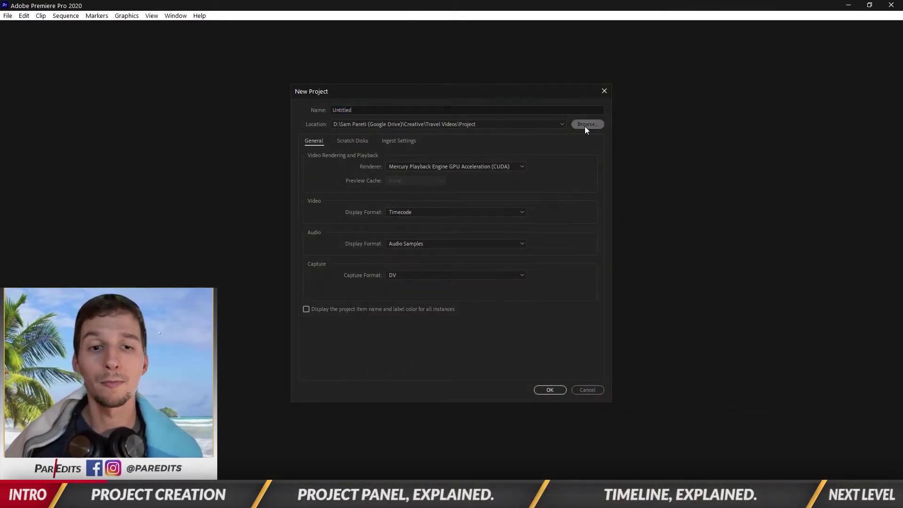
{"action": "scroll", "coordinate": [357, 221], "scroll_direction": "up", "scroll_amount": 5}
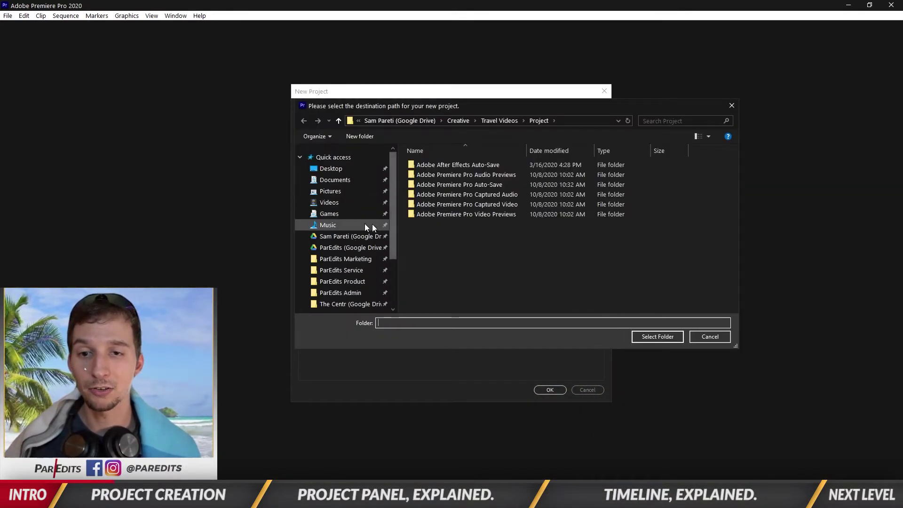
{"action": "left_click", "coordinate": [334, 168]}
{"action": "left_click", "coordinate": [656, 337]}
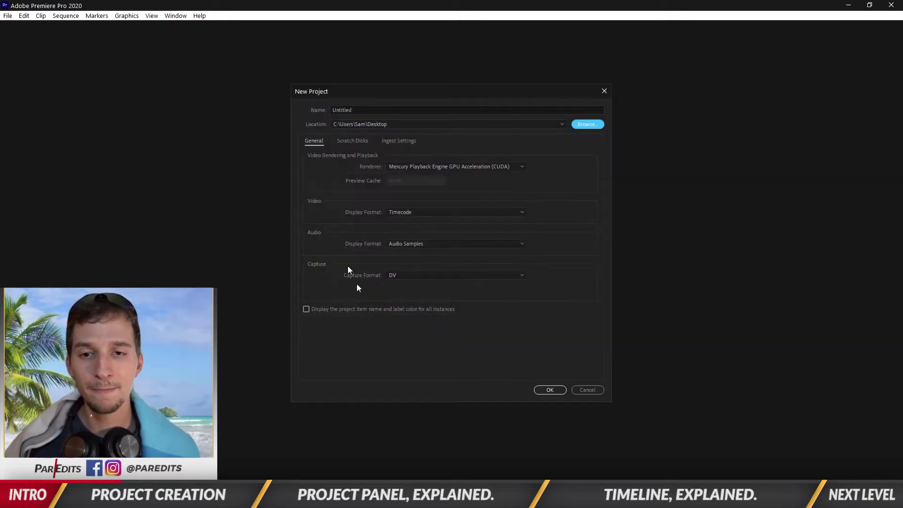
Name the project 'Premire Pro Project' and review its scratch disk locations.
{"action": "left_click", "coordinate": [381, 113]}
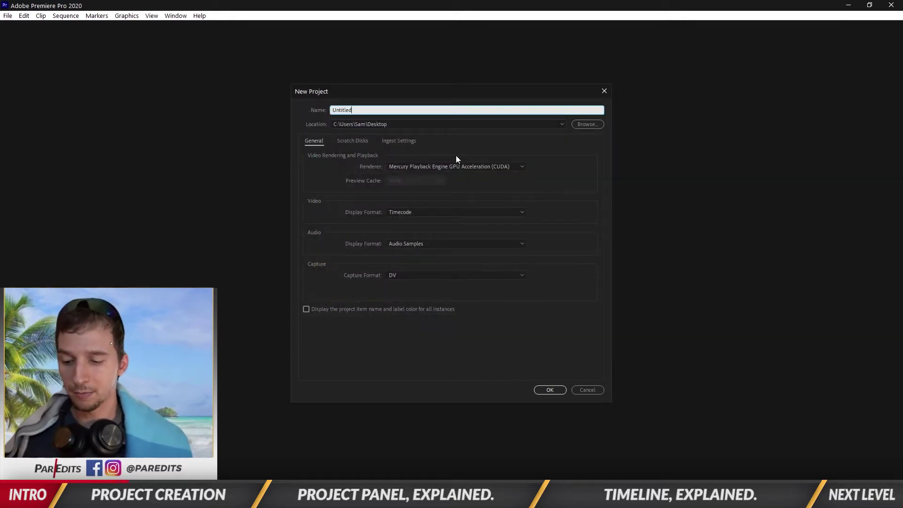
{"action": "key", "text": "ctrl+a"}
{"action": "type", "text": "Premire"}
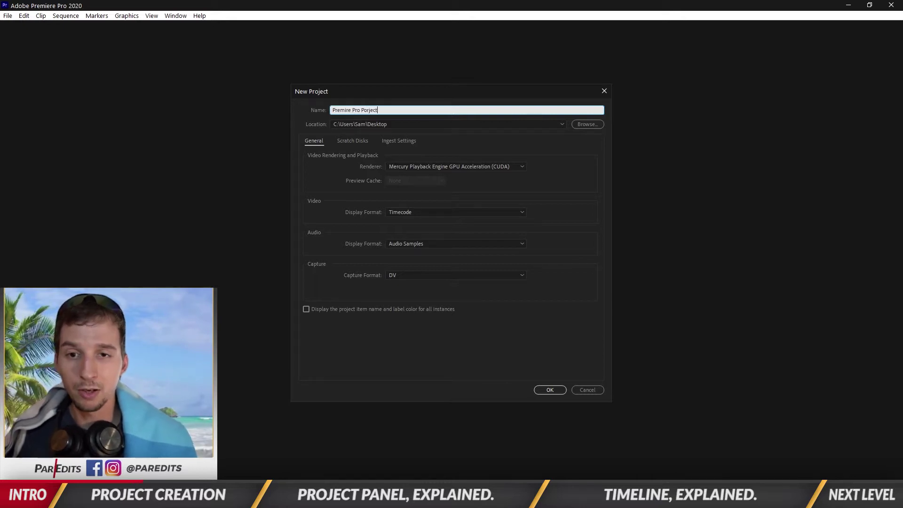
{"action": "key", "text": "BackSpace"}
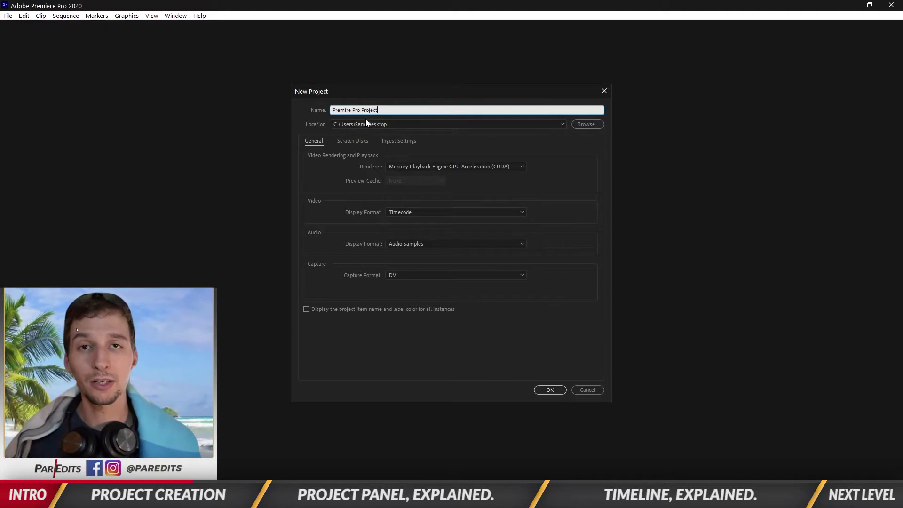
{"action": "left_click", "coordinate": [350, 140]}
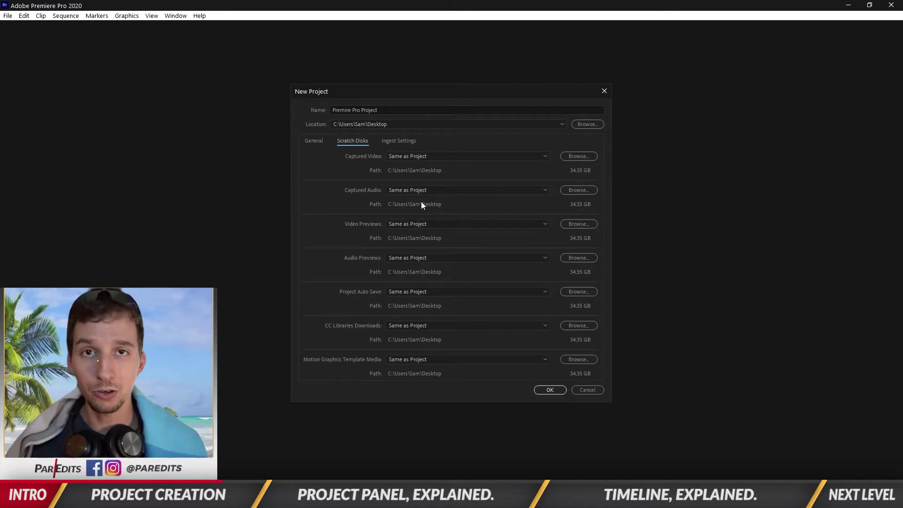
Leave ingest disabled and create the project.
{"action": "left_click", "coordinate": [406, 140]}
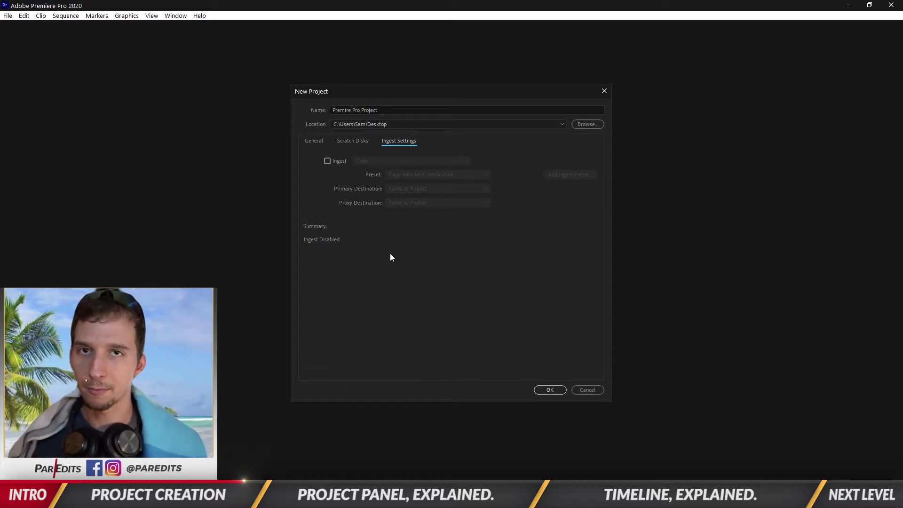
{"action": "left_click", "coordinate": [552, 392]}
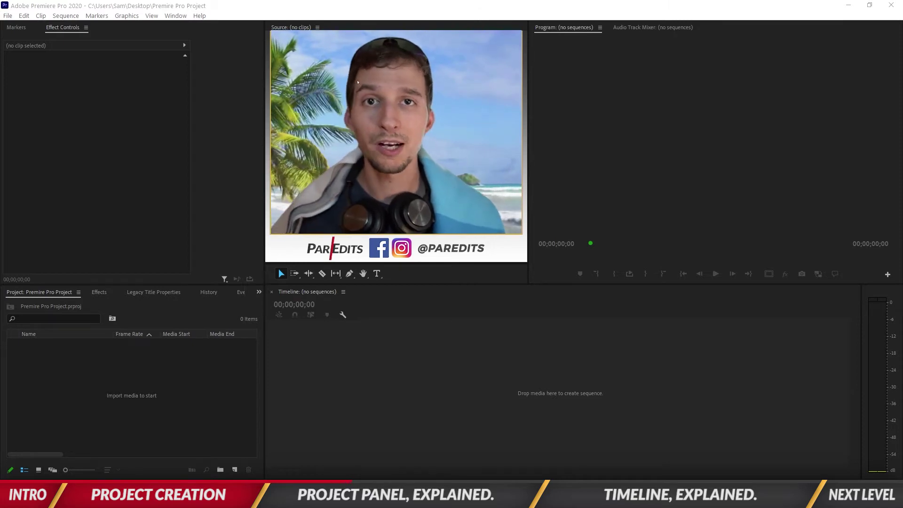
Focus the empty item list in the Project panel.
{"action": "left_click", "coordinate": [109, 346]}
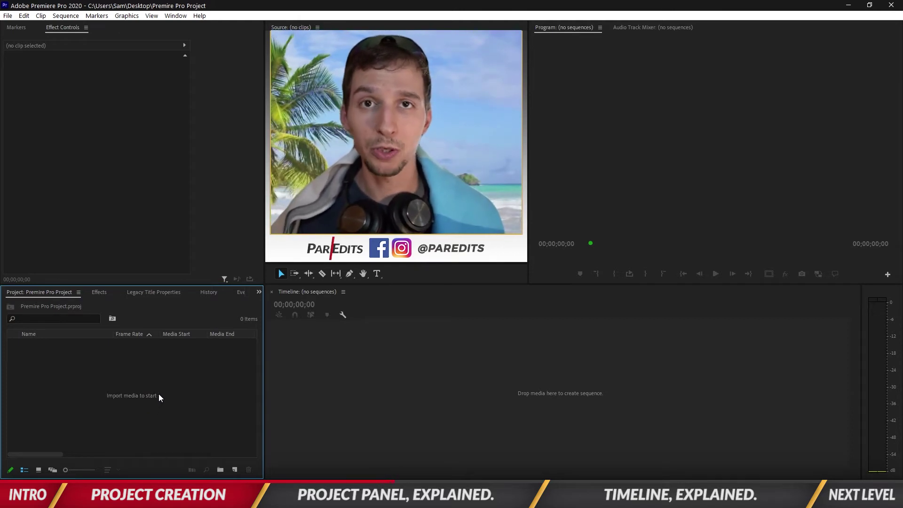
Create the Footage and _Sequences bins in the Project panel.
{"action": "left_click", "coordinate": [220, 469]}
{"action": "type", "text": "Footag"}
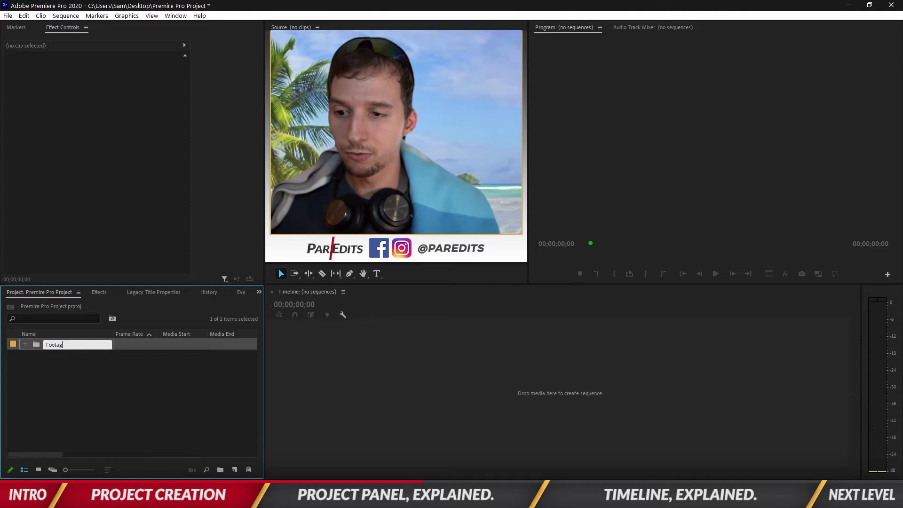
{"action": "type", "text": "e"}
{"action": "key", "text": "Return"}
{"action": "left_click", "coordinate": [151, 388]}
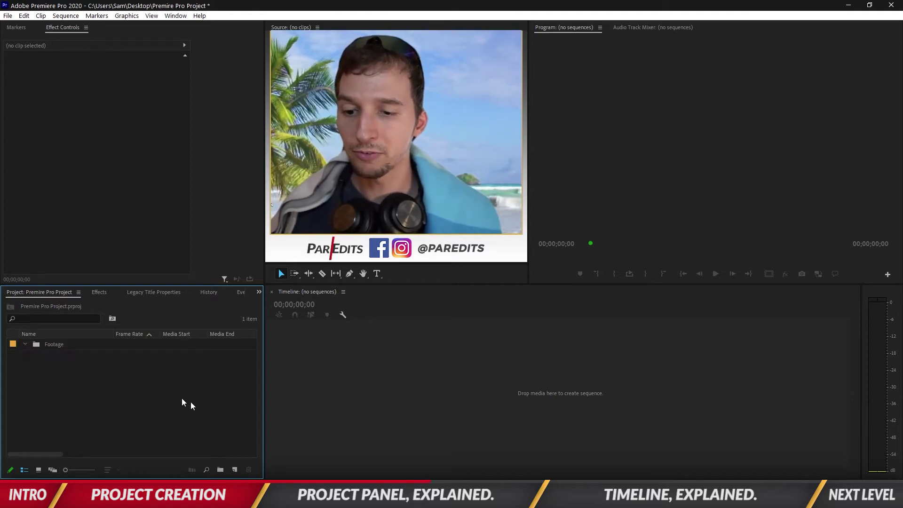
{"action": "left_click", "coordinate": [220, 470]}
{"action": "type", "text": "_Sequences"}
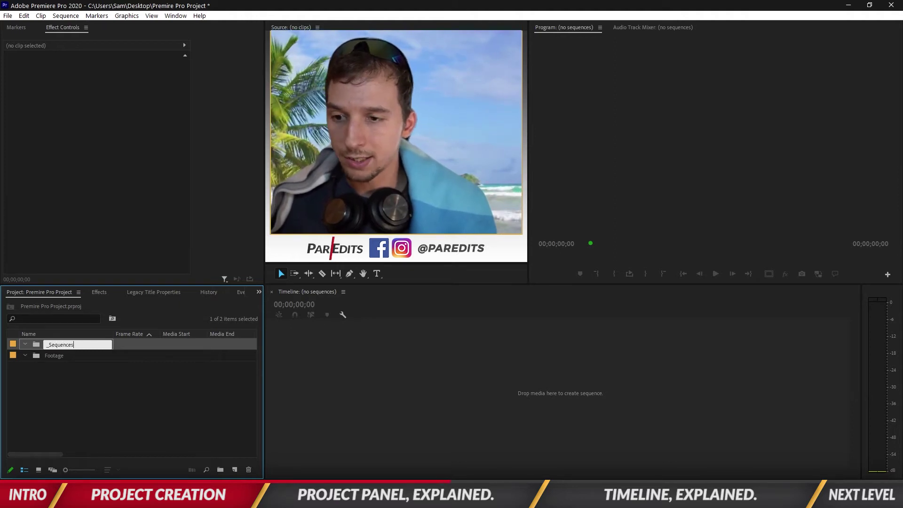
{"action": "key", "text": "Return"}
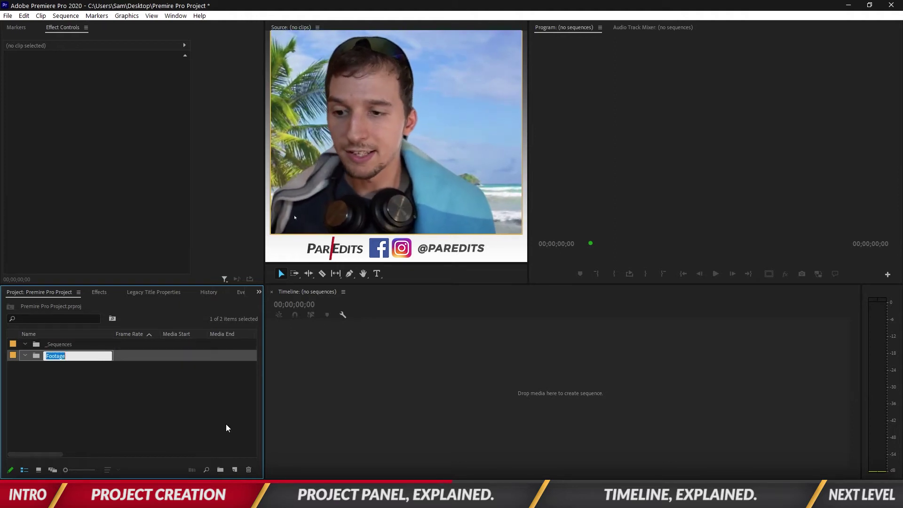
{"action": "left_click", "coordinate": [226, 423]}
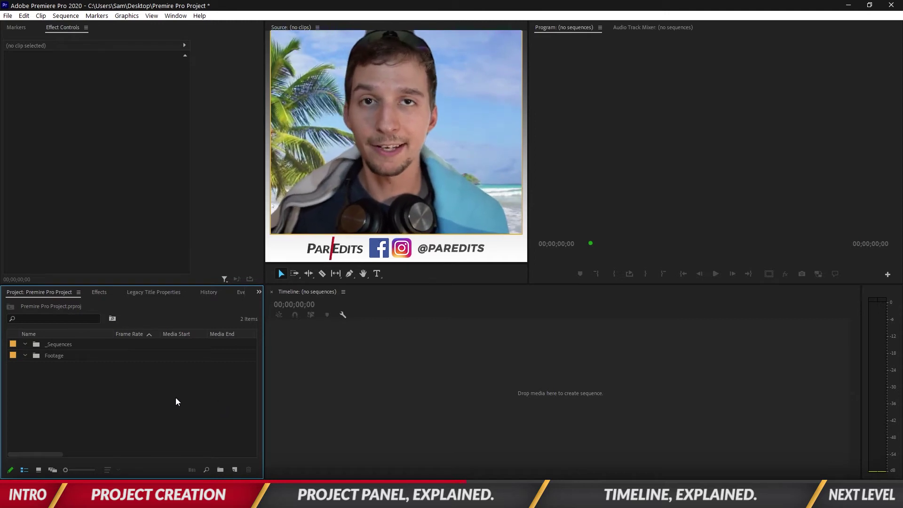
Create the GFX and Music bins.
{"action": "left_click", "coordinate": [220, 469]}
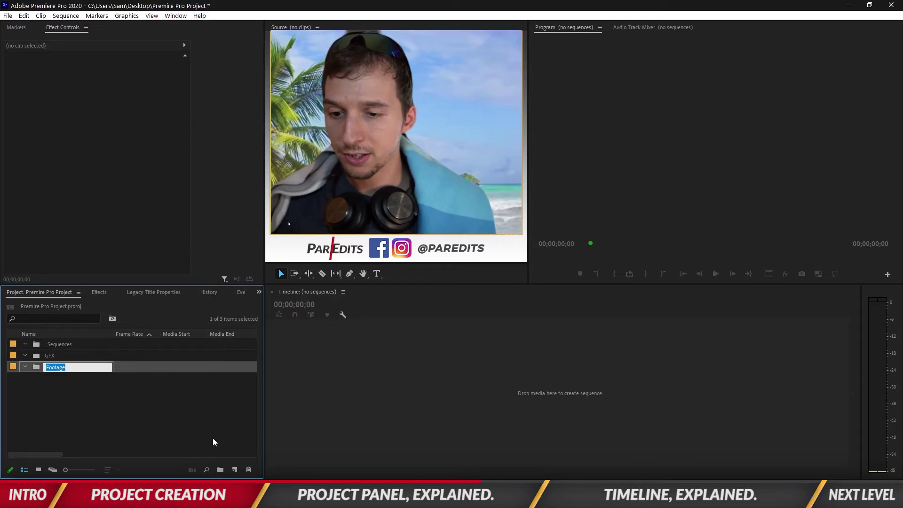
{"action": "key", "text": "Return"}
{"action": "left_click", "coordinate": [220, 469]}
{"action": "type", "text": "Music"}
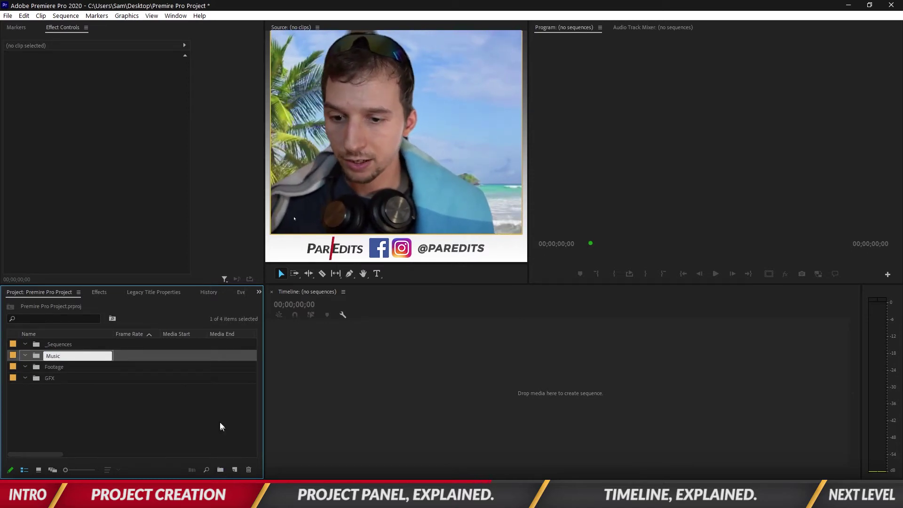
{"action": "left_click", "coordinate": [219, 422]}
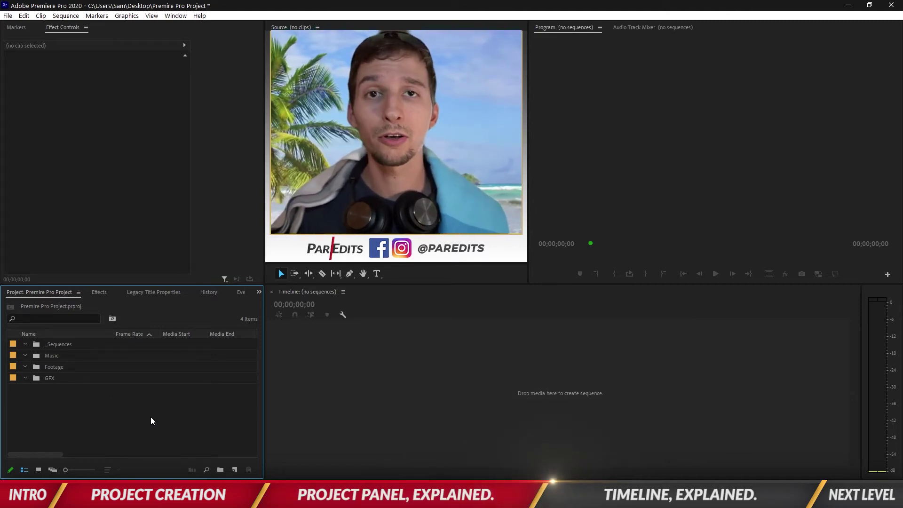
{"action": "left_click", "coordinate": [235, 470]}
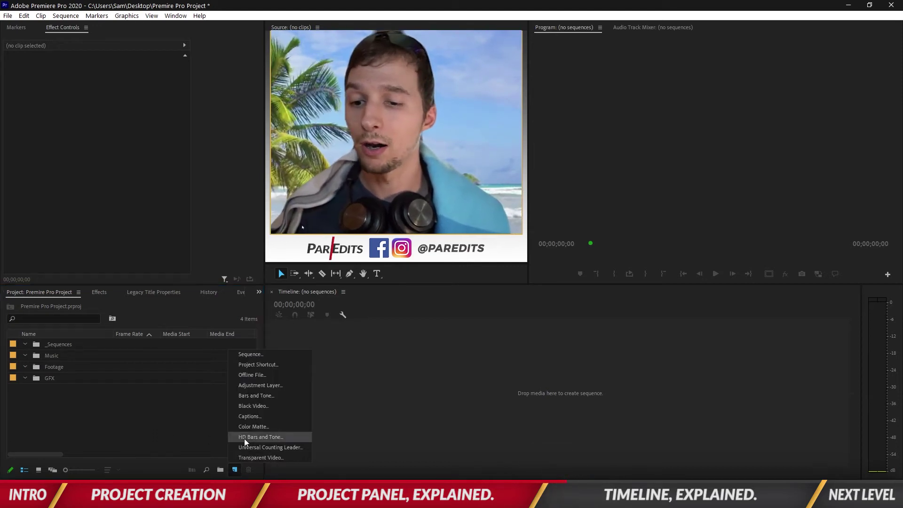
Start a new sequence named 'Really Cool Sequence'.
{"action": "left_click", "coordinate": [254, 356]}
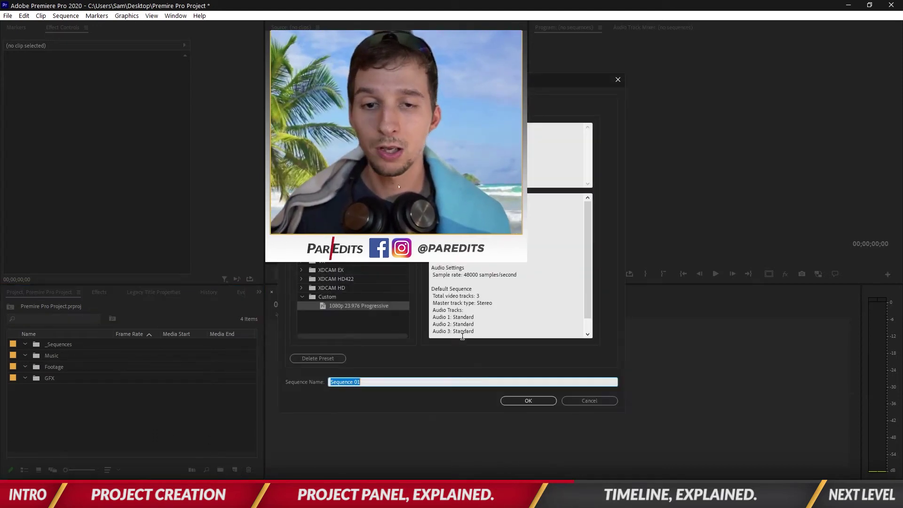
{"action": "mouse_move", "coordinate": [493, 85]}
{"action": "left_mouse_down"}
{"action": "mouse_move", "coordinate": [623, 112]}
{"action": "mouse_move", "coordinate": [758, 108]}
{"action": "left_mouse_up"}
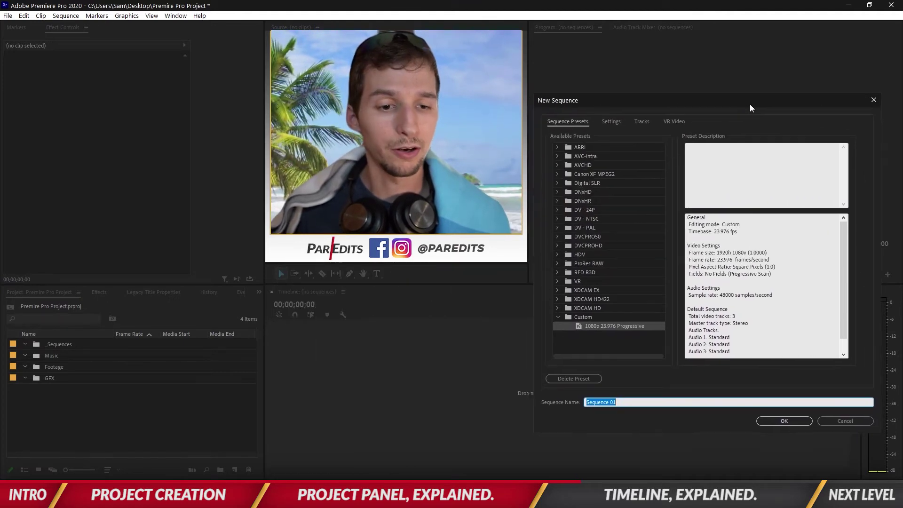
{"action": "type", "text": "Real"}
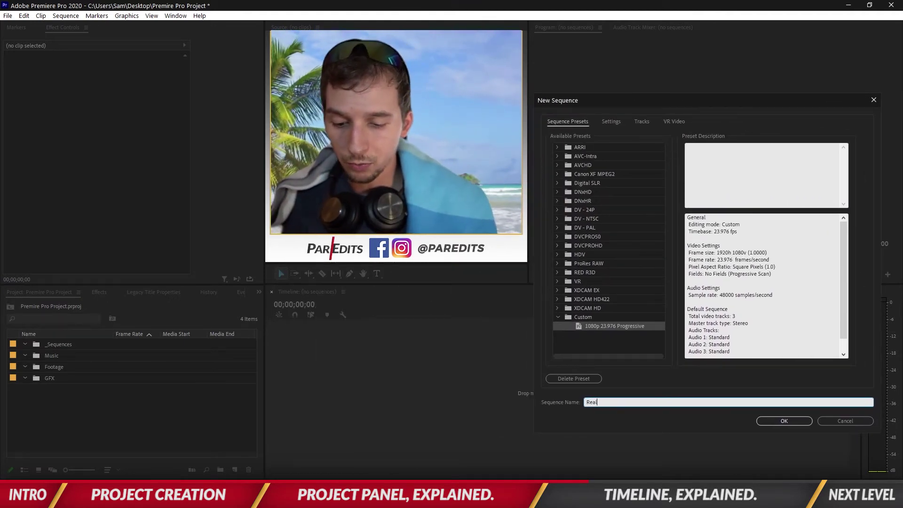
{"action": "type", "text": "ly Cool Seq"}
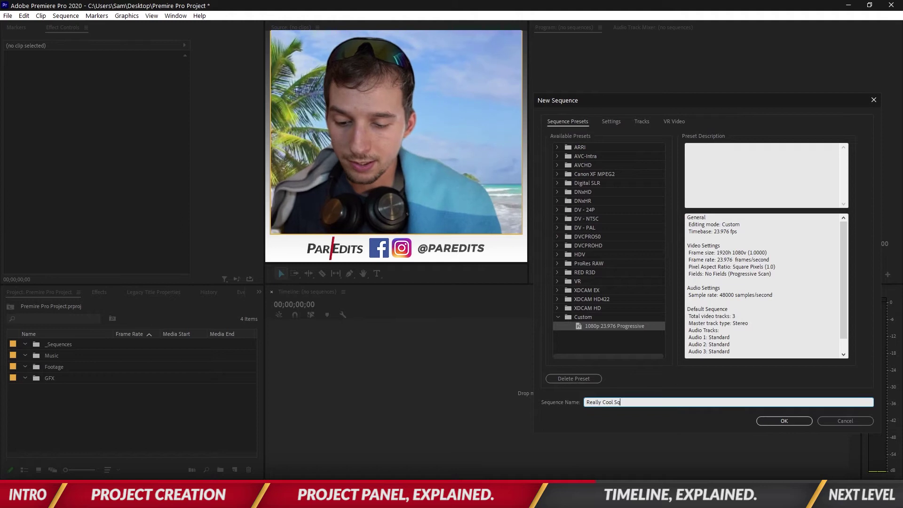
{"action": "type", "text": "uence"}
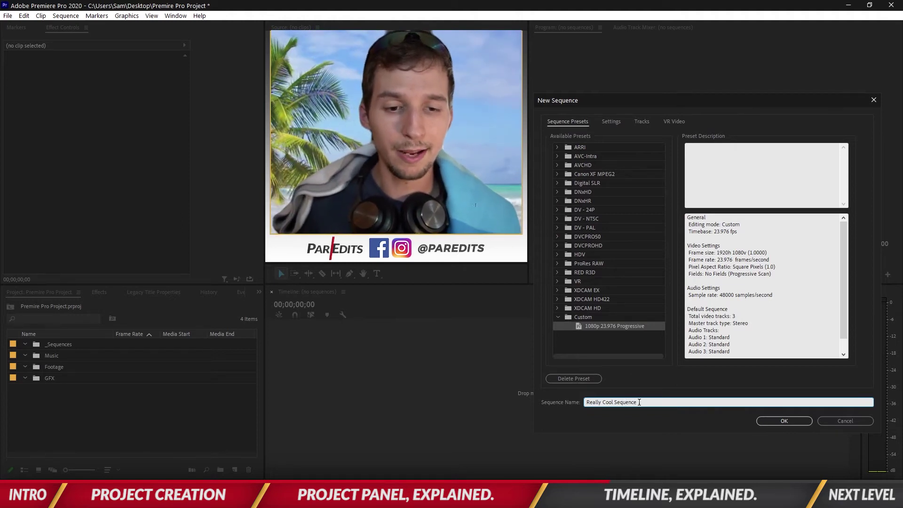
{"action": "left_click", "coordinate": [581, 325]}
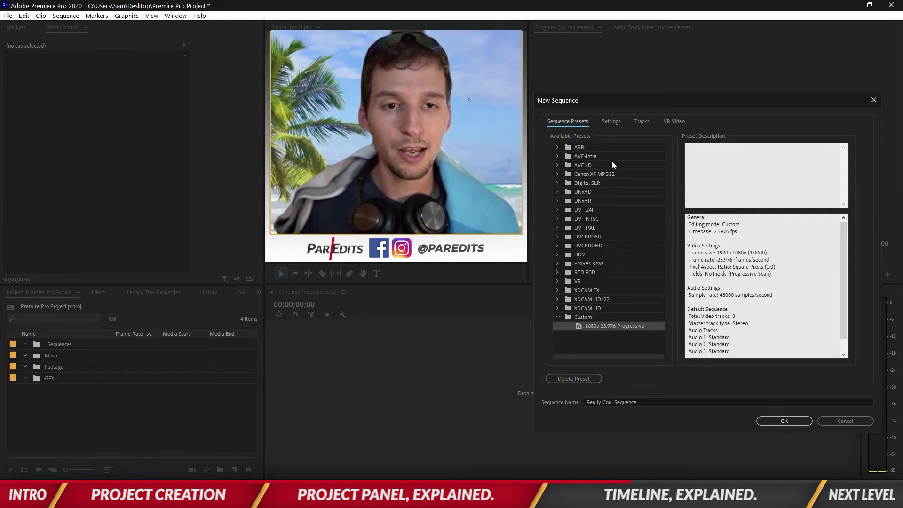
Choose the AVCHD 1080p24 preset (1920×1080, 23.976 fps) for the sequence.
{"action": "left_click", "coordinate": [588, 193]}
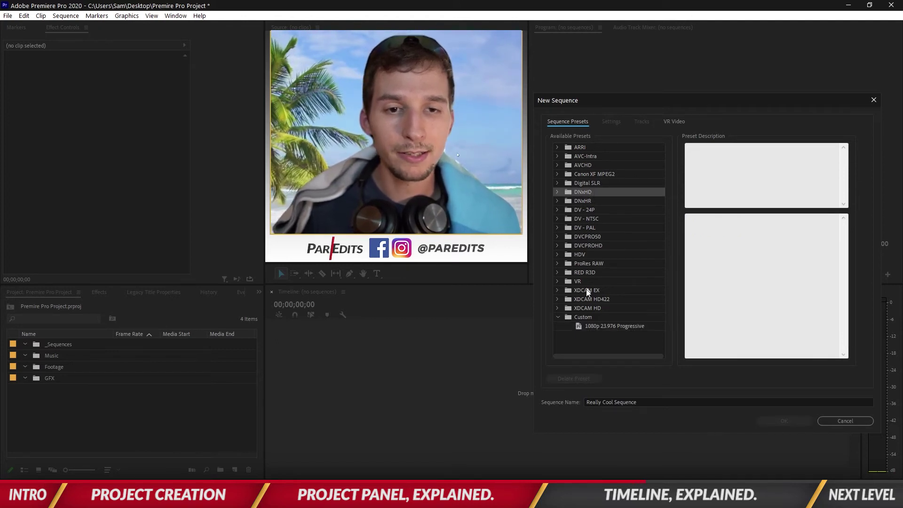
{"action": "left_click", "coordinate": [586, 173]}
{"action": "left_click", "coordinate": [585, 167]}
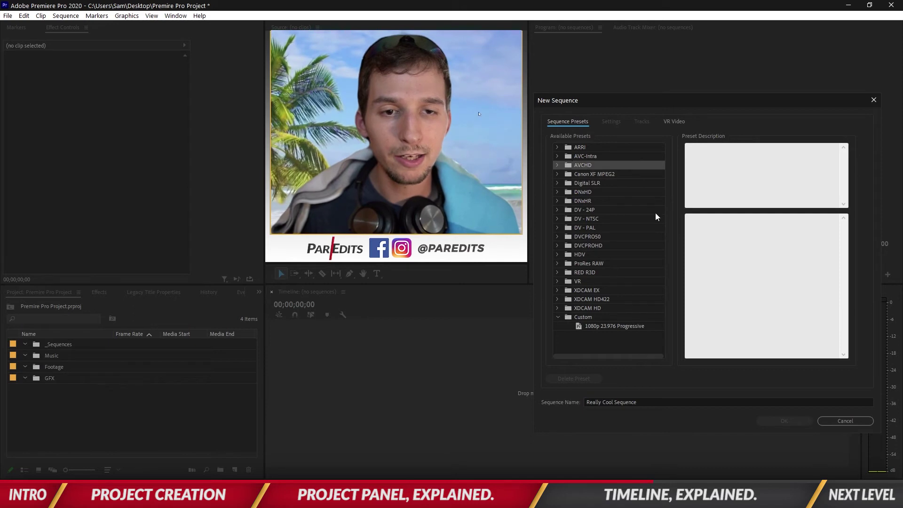
{"action": "left_click", "coordinate": [560, 166]}
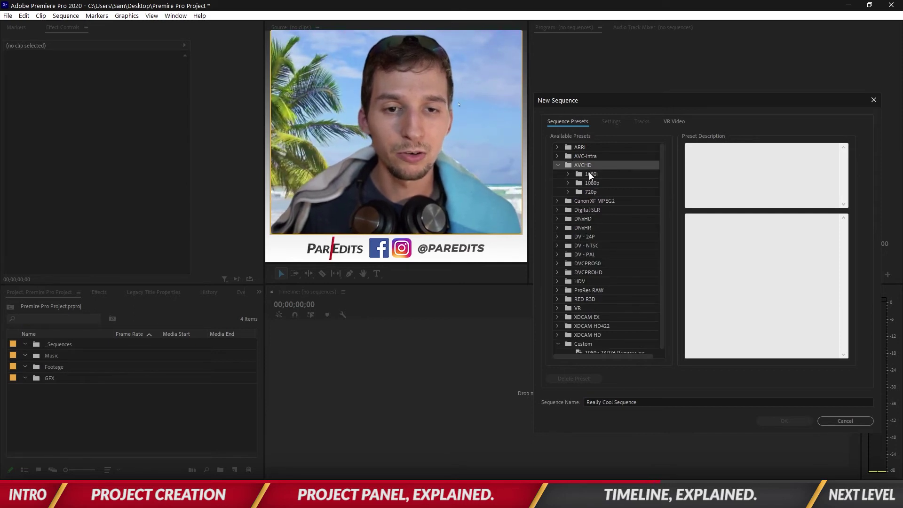
{"action": "left_click", "coordinate": [589, 173]}
{"action": "left_click", "coordinate": [598, 202]}
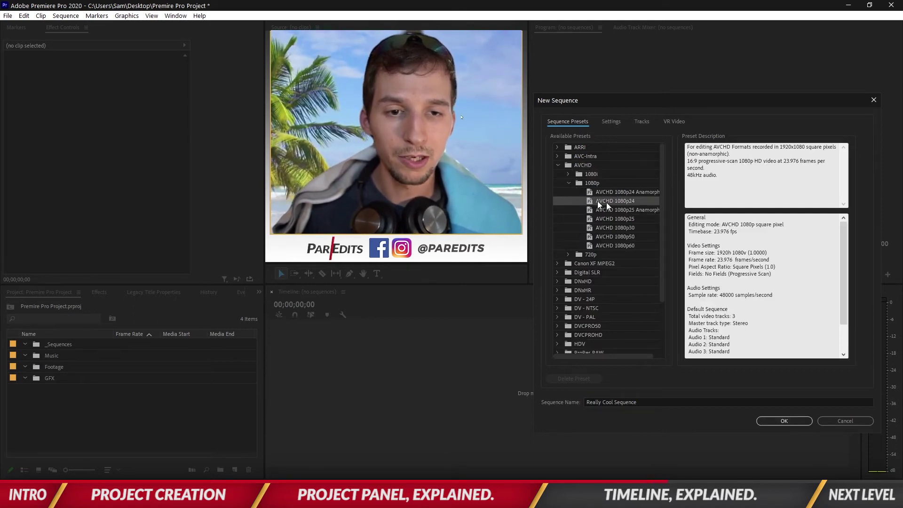
{"action": "left_click", "coordinate": [611, 122]}
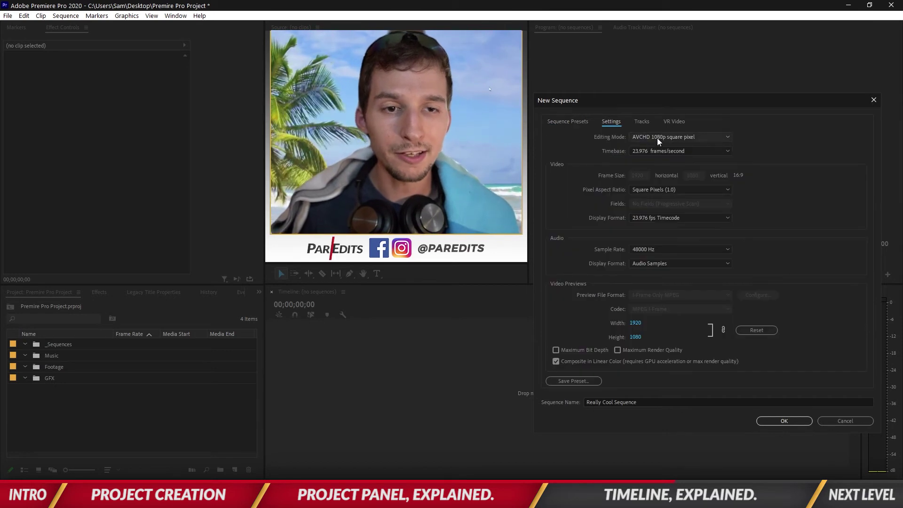
Switch the editing mode to Custom, keeping 1920×1080 and a 23.976 fps timebase.
{"action": "left_click", "coordinate": [660, 137]}
{"action": "left_click", "coordinate": [609, 138]}
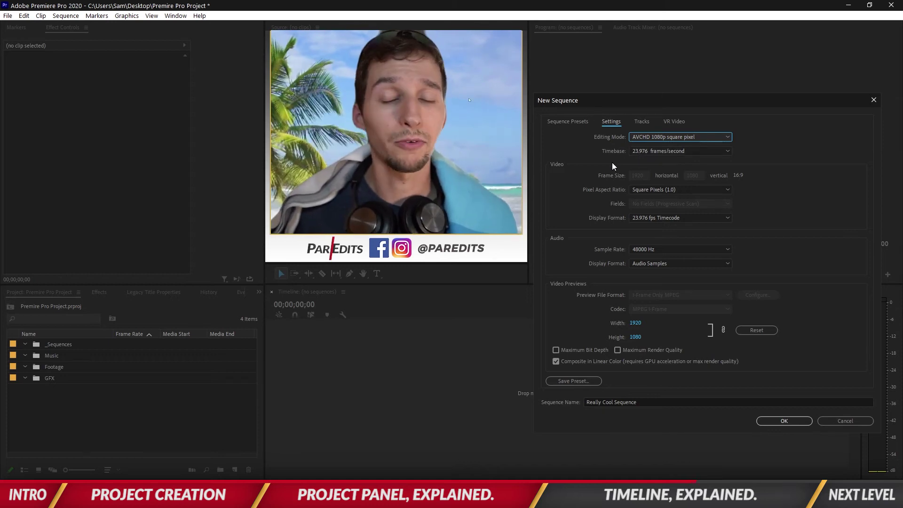
{"action": "key", "text": "Tab"}
{"action": "key", "text": "Tab"}
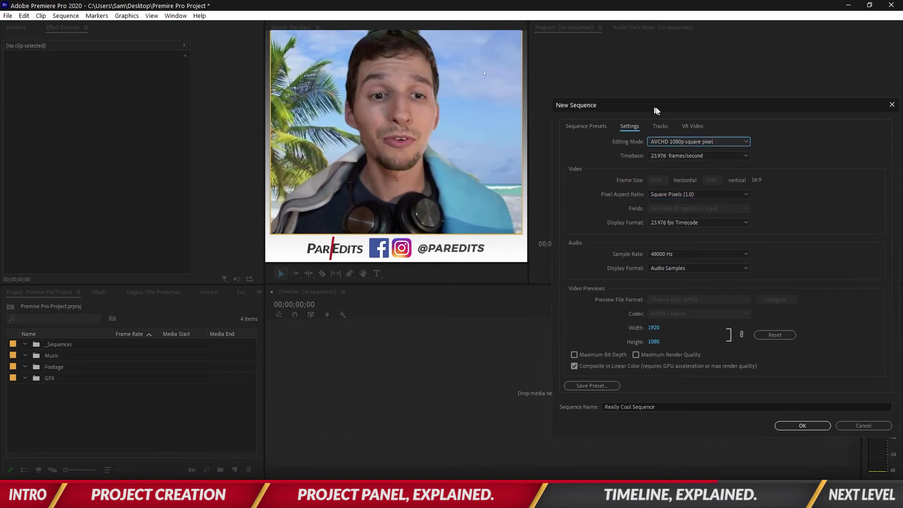
{"action": "left_click_drag", "start_coordinate": [657, 110], "coordinate": [631, 372]}
{"action": "left_click", "coordinate": [651, 407]}
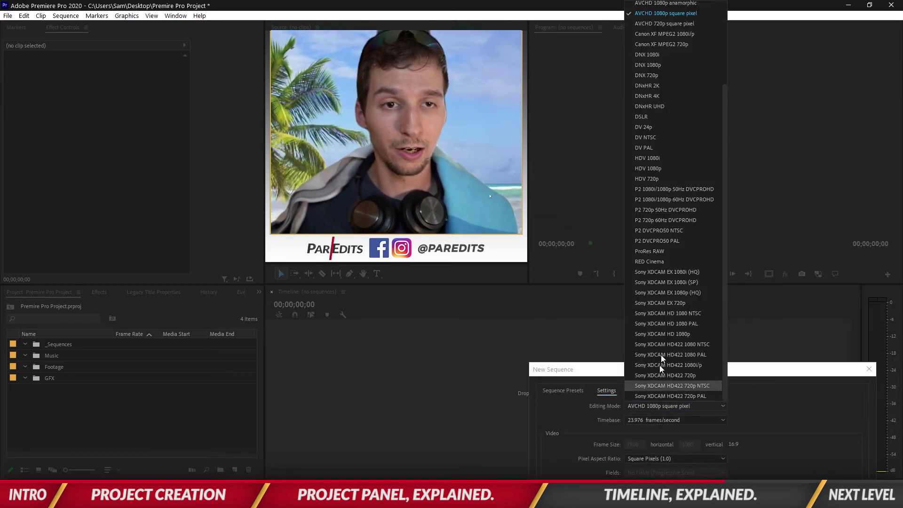
{"action": "scroll", "coordinate": [671, 225], "scroll_direction": "up", "scroll_amount": 5}
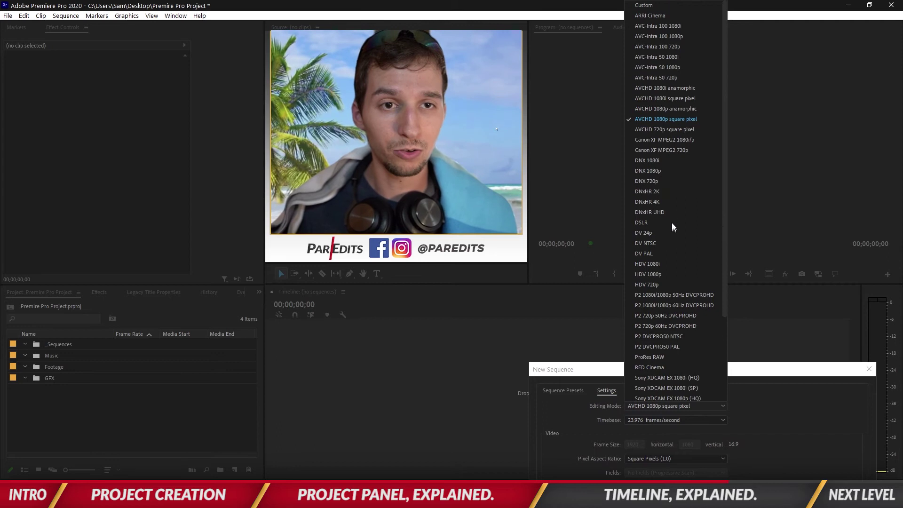
{"action": "left_click", "coordinate": [651, 7]}
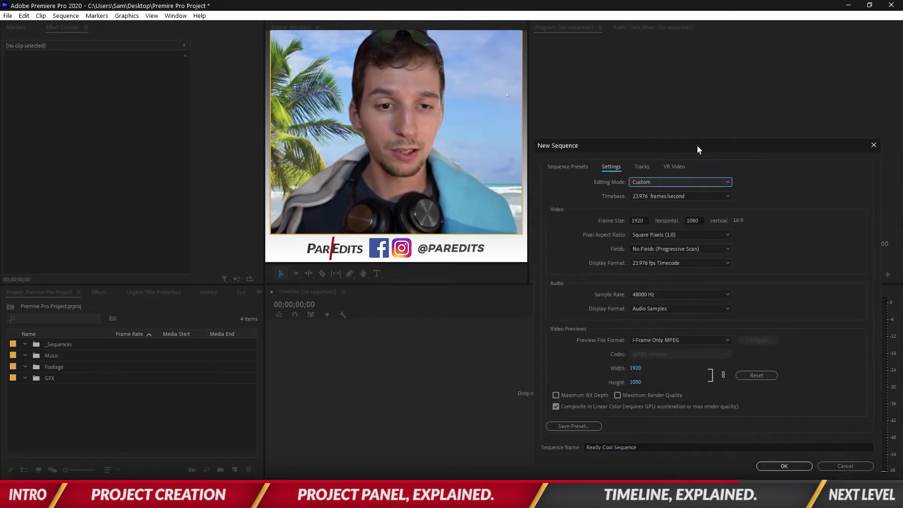
{"action": "left_click_drag", "start_coordinate": [692, 374], "coordinate": [701, 117]}
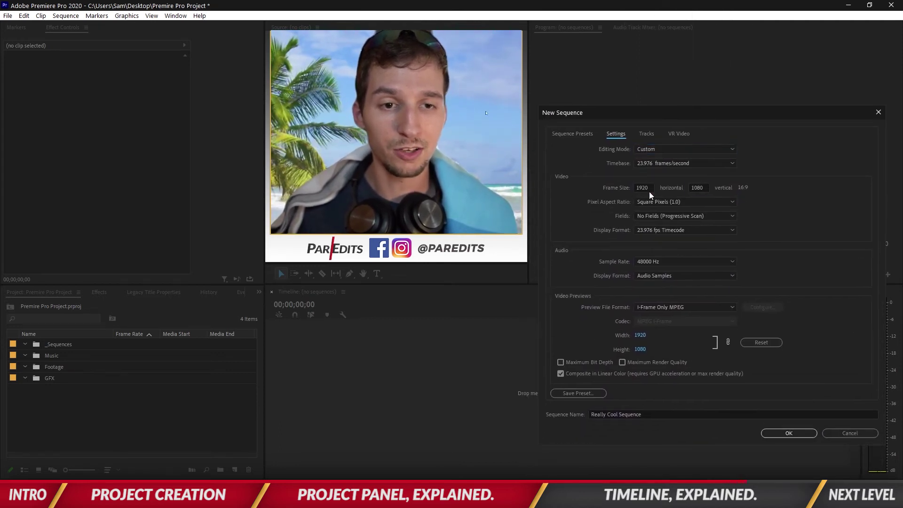
{"action": "left_click", "coordinate": [659, 165]}
{"action": "left_click", "coordinate": [610, 165]}
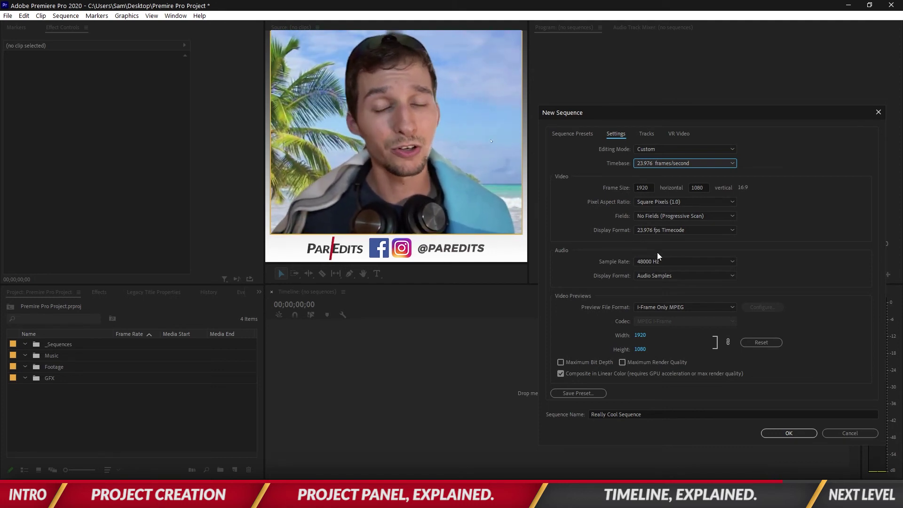
Review the Tracks and VR Video settings, then create Really Cool Sequence.
{"action": "left_click", "coordinate": [646, 134]}
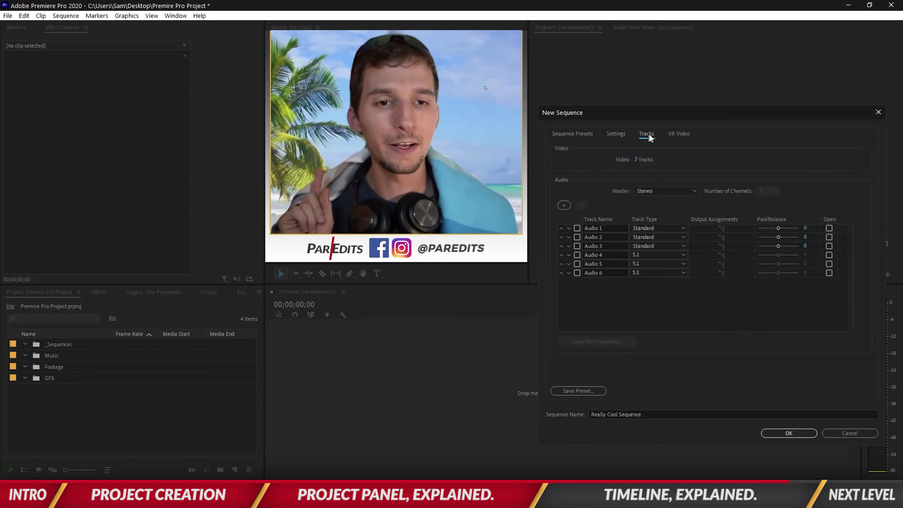
{"action": "left_click", "coordinate": [675, 134]}
{"action": "left_click", "coordinate": [615, 136]}
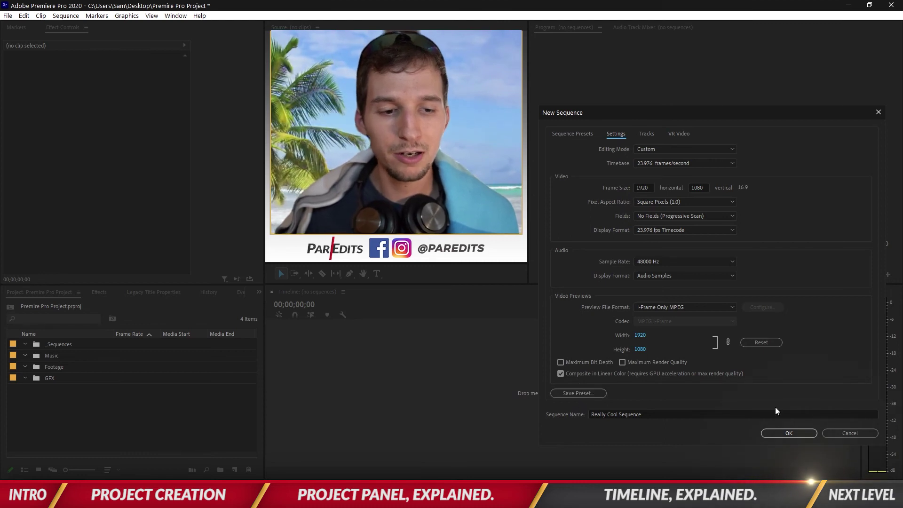
{"action": "left_click", "coordinate": [792, 432]}
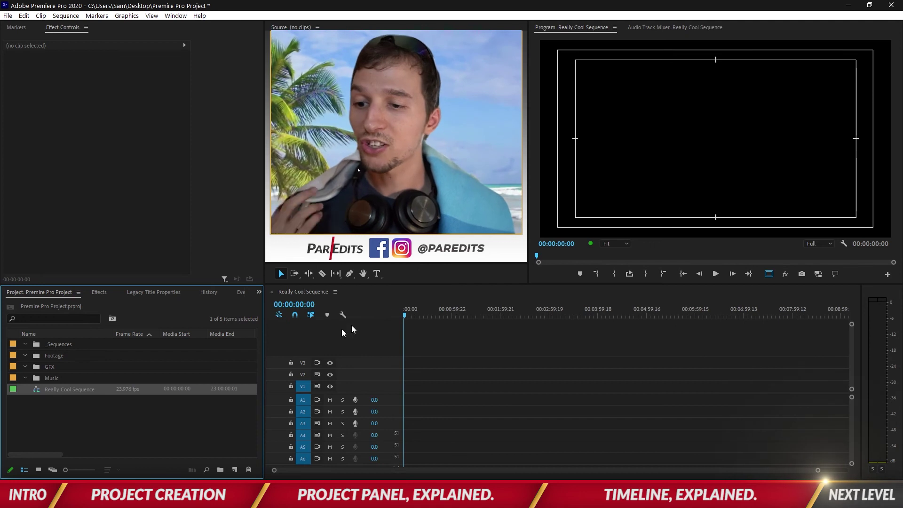
Drag Really Cool Sequence from the project list into the _Sequences bin.
{"action": "left_click_drag", "start_coordinate": [67, 354], "coordinate": [64, 347]}
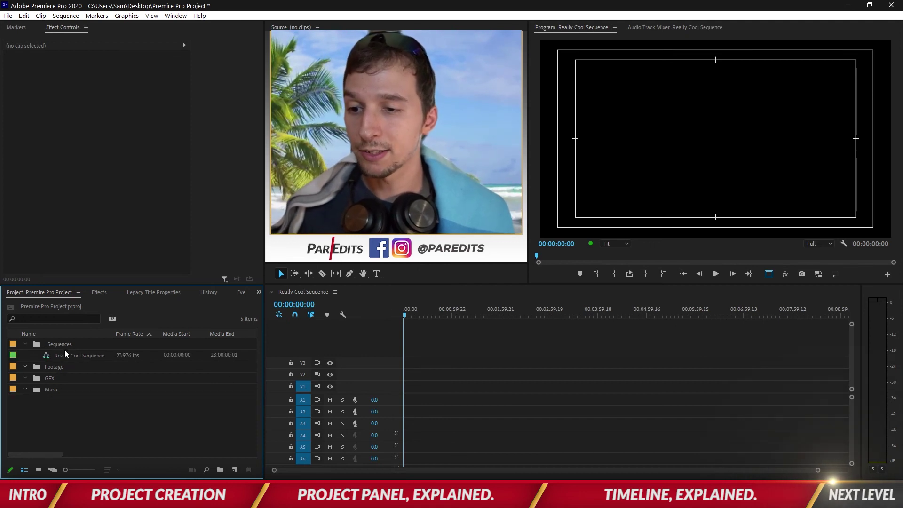